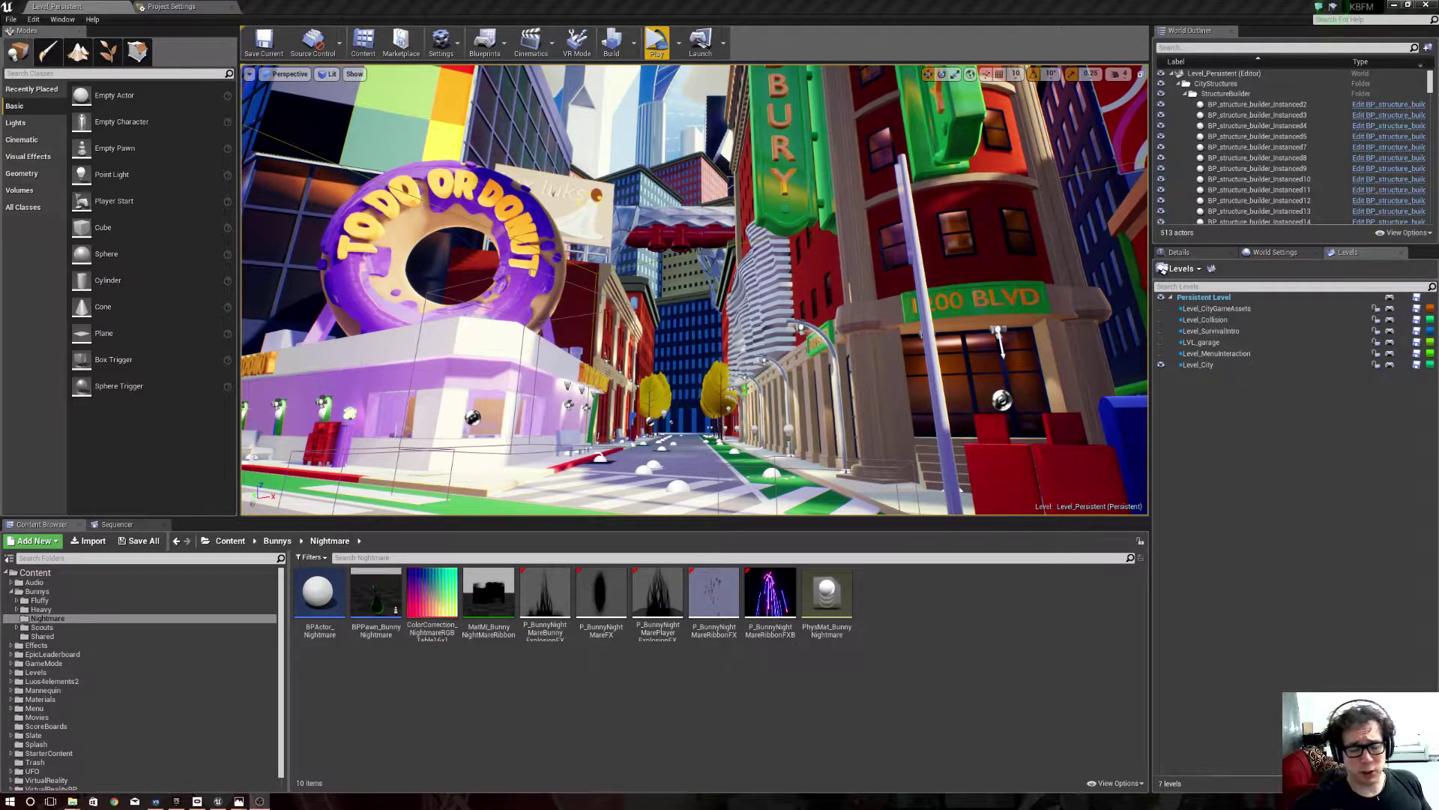
Step: Bring up the first convention photo in Photos and enlarge it to fill the screen
left_click(656, 43)
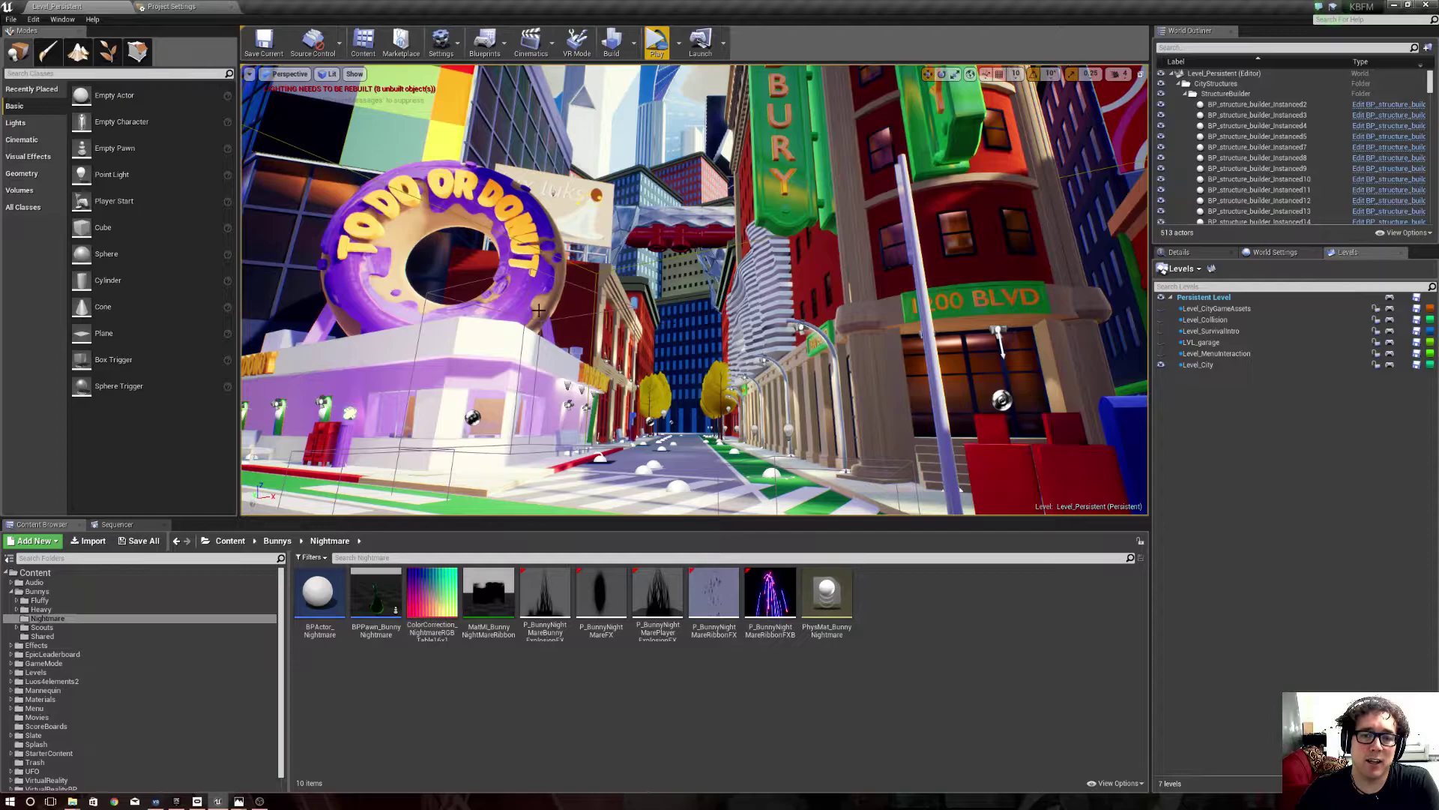
key("alt+Tab")
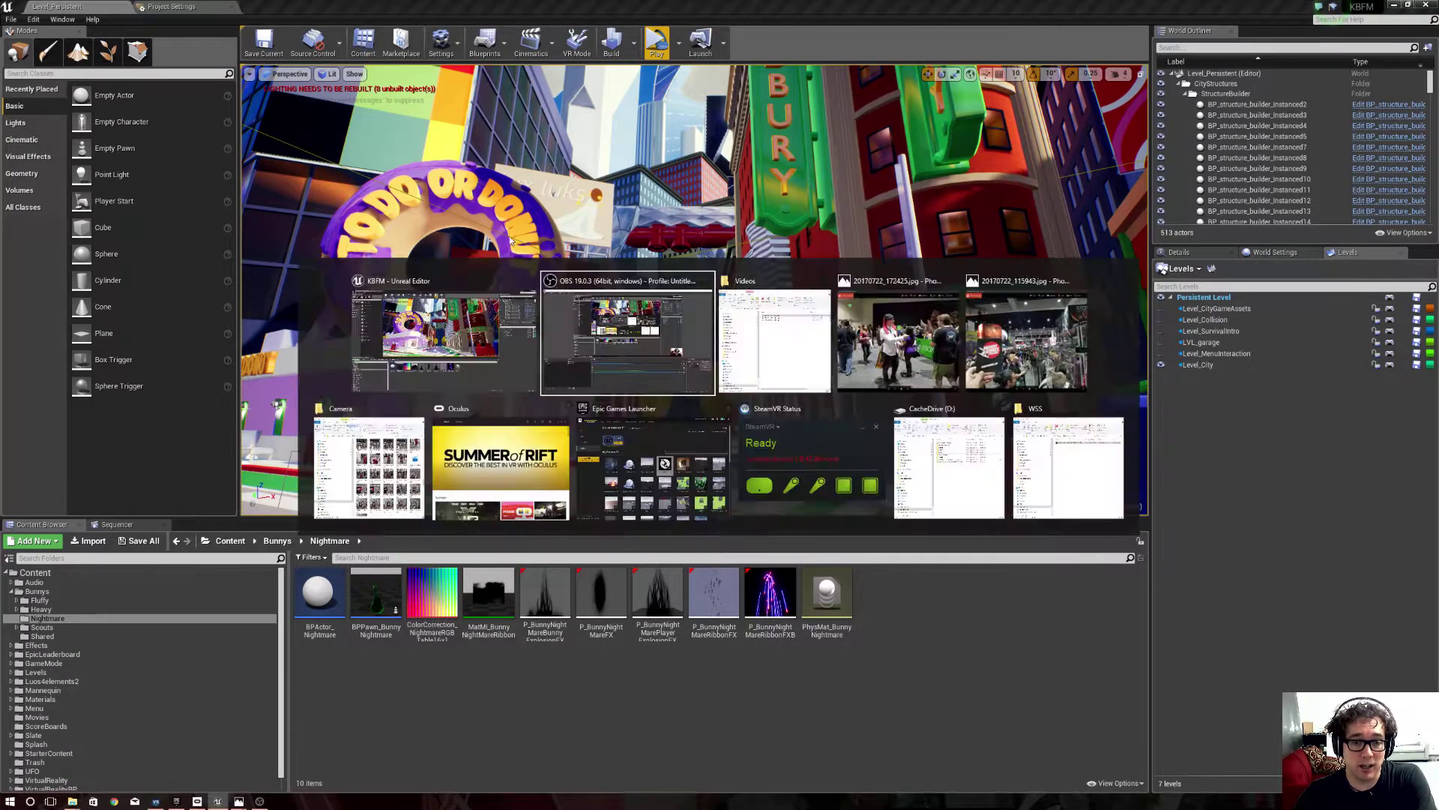
left_click(899, 338)
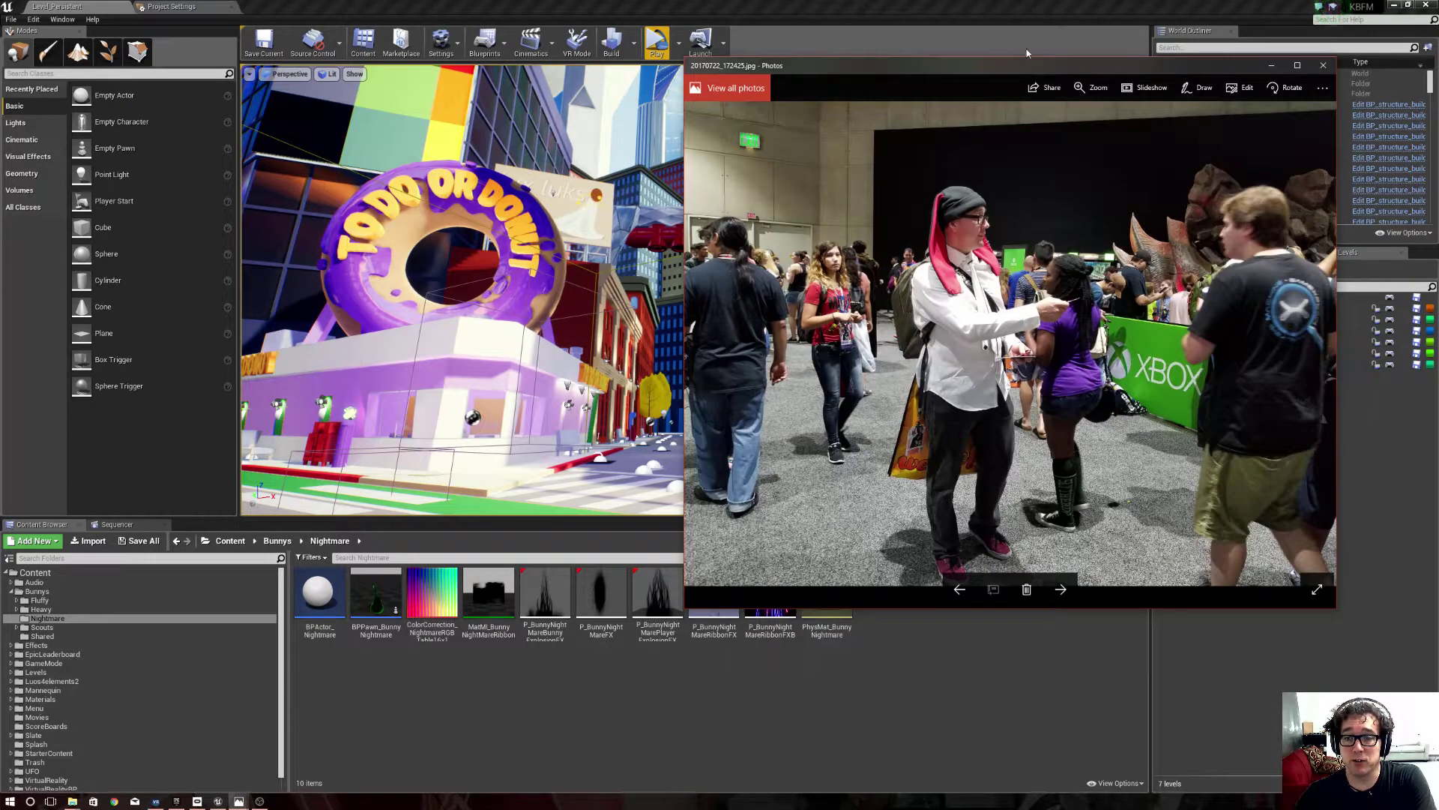
mouse_move(866, 70)
left_mouse_down()
mouse_move(755, 4)
mouse_move(1001, 518)
left_mouse_up()
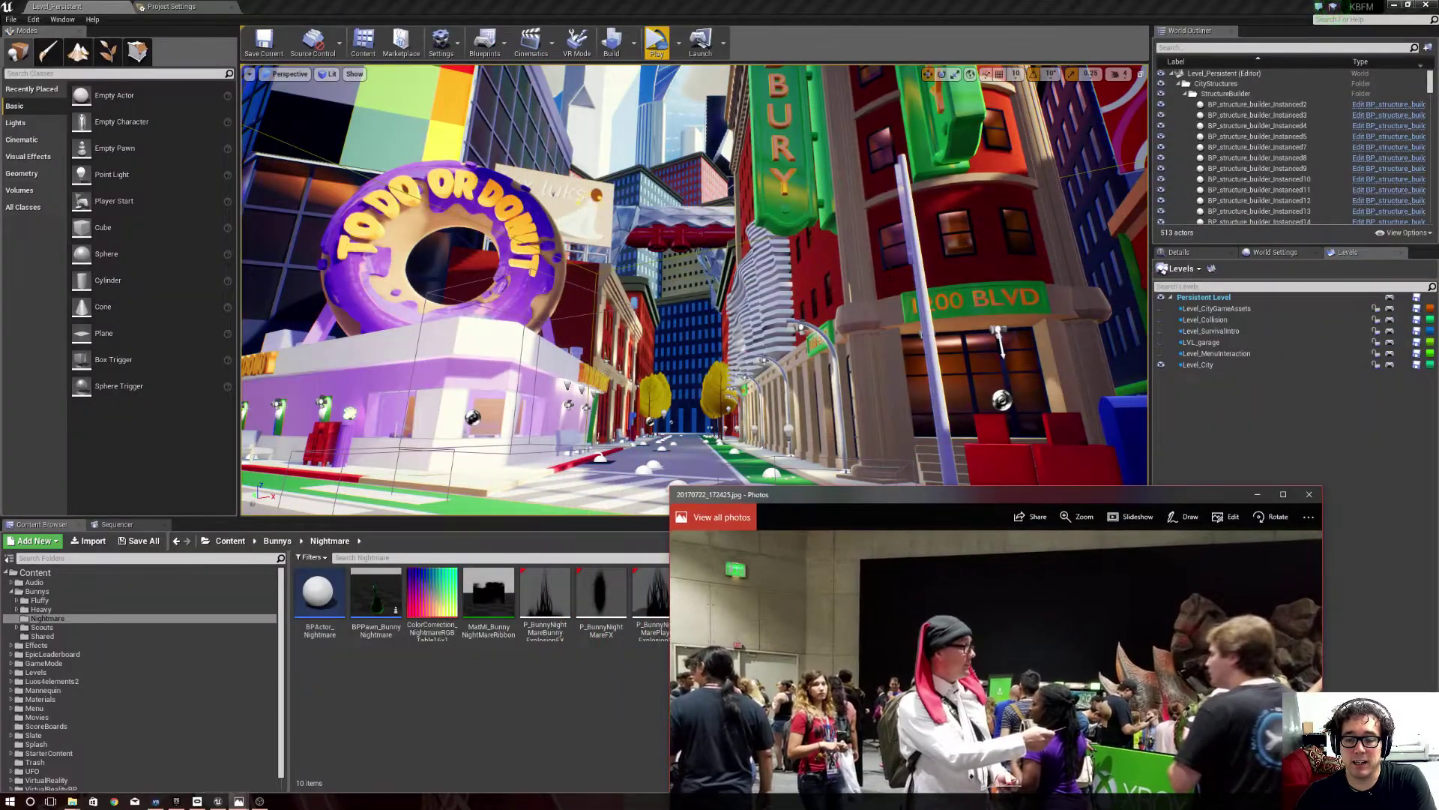
Step: Move the second convention photo up and left, then minimize the Hangry Bunnies card photo
key("alt+Tab")
left_click(1026, 337)
left_click_drag(946, 305, 806, 70)
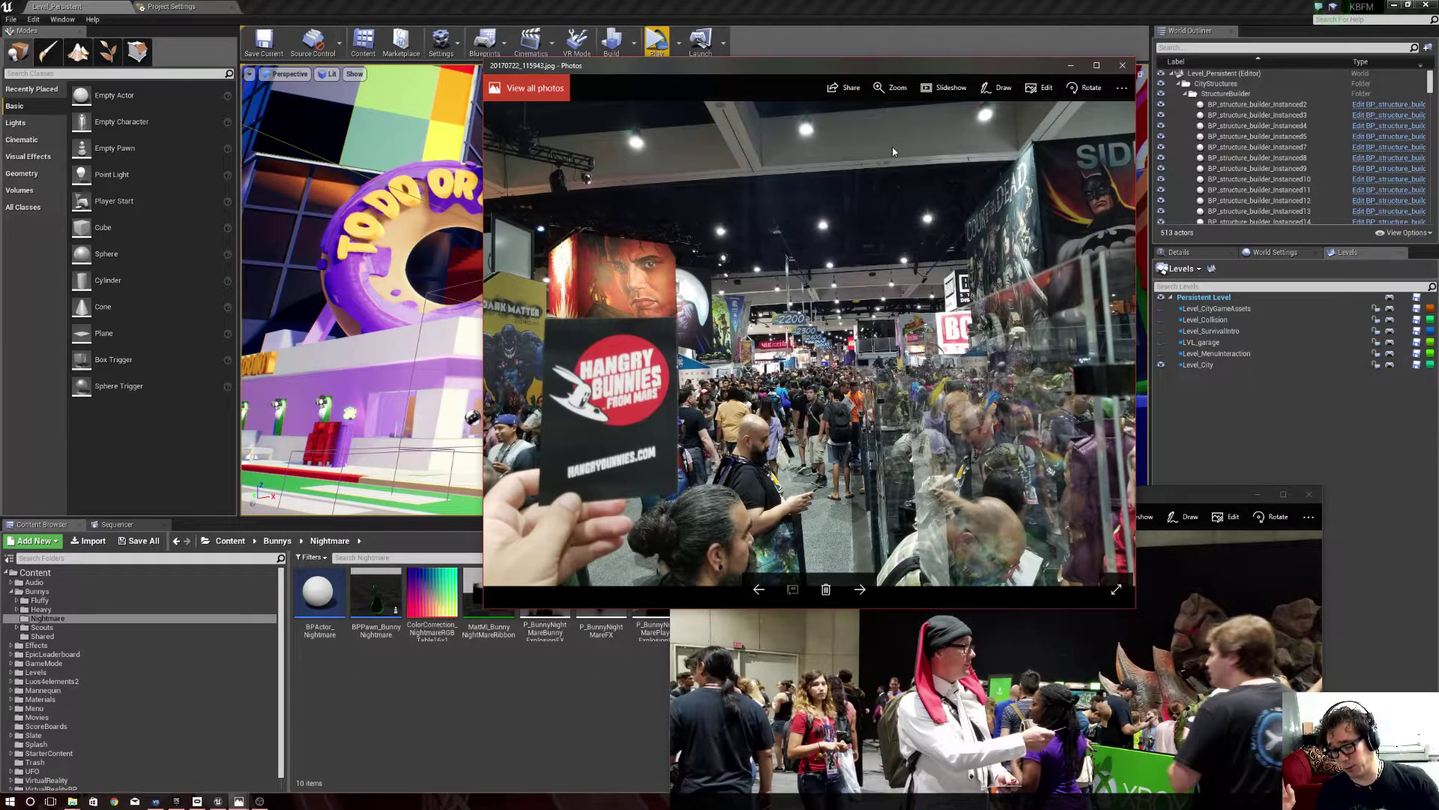
left_click(1071, 64)
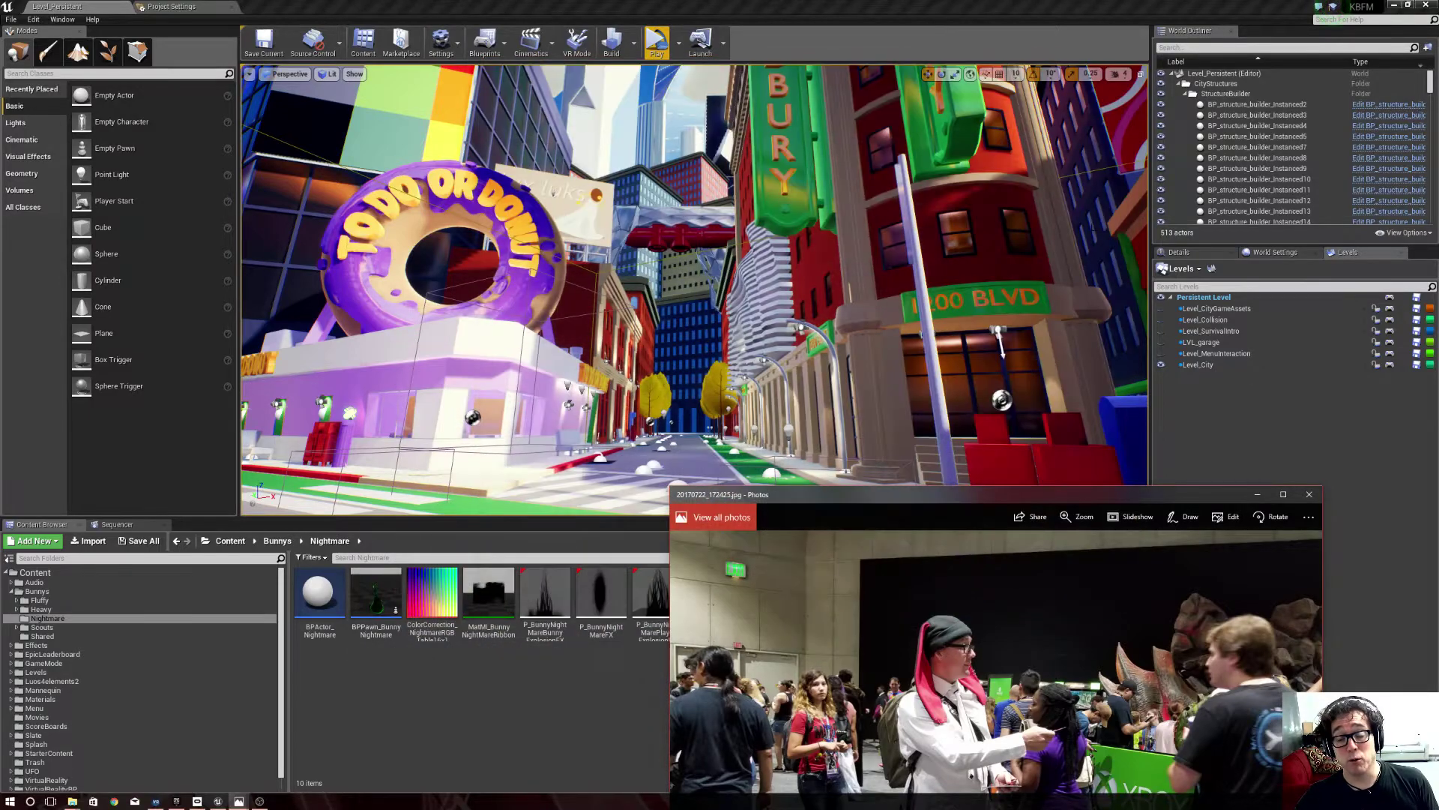
Step: Minimize the remaining photo and fly down the city street to the red corner building and donut shop
left_click(1259, 496)
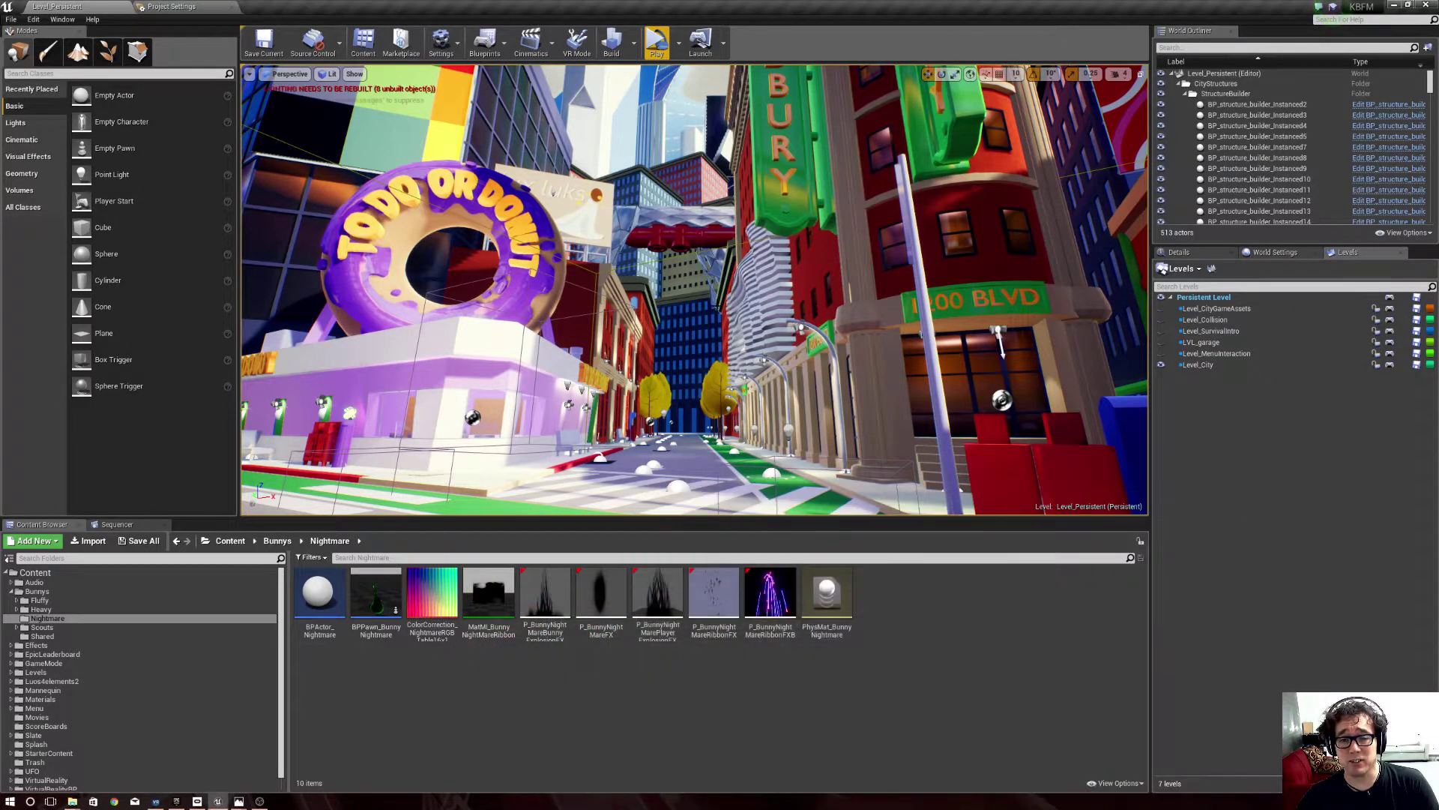
right_click_drag(697, 281, 697, 338)
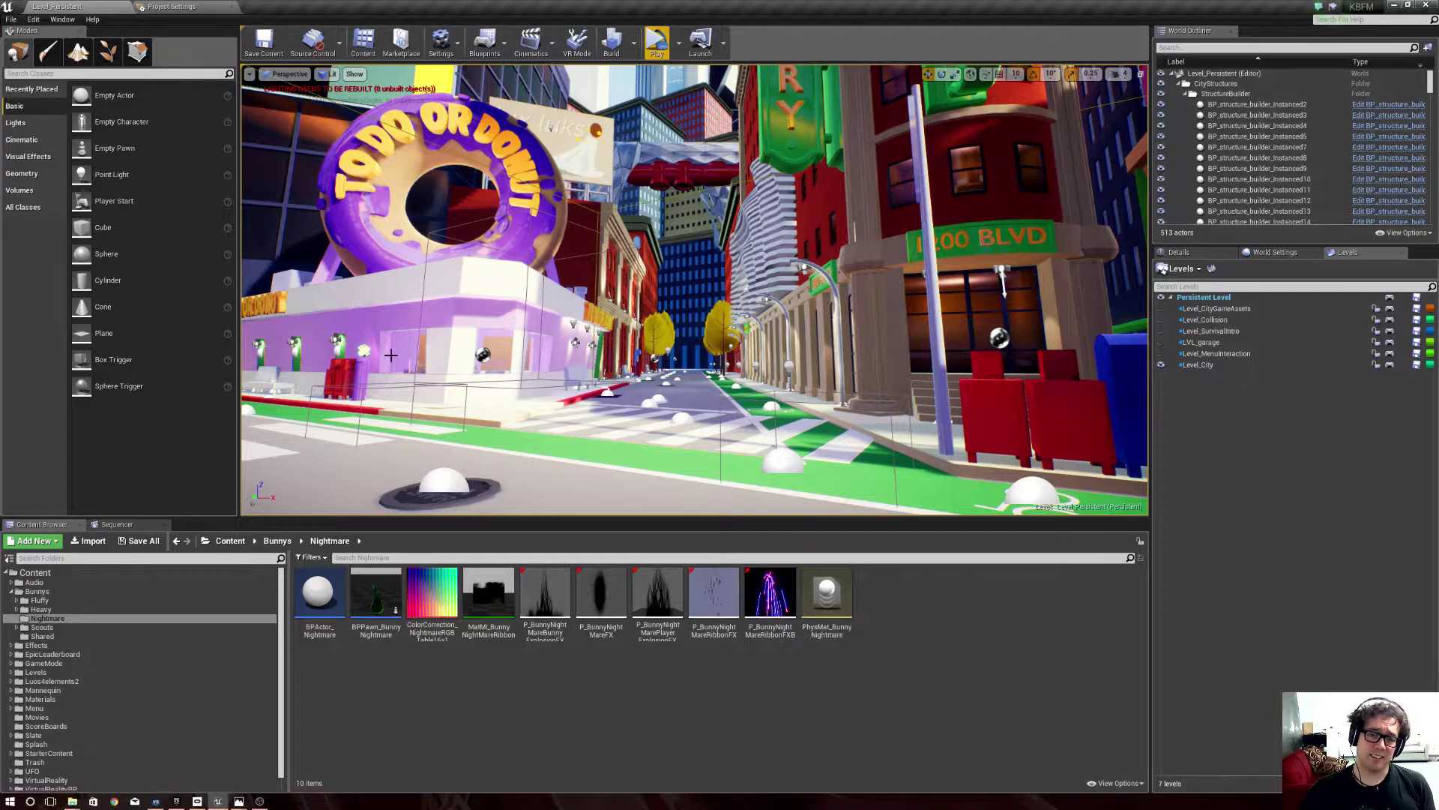
right_click_drag(675, 293, 450, 282)
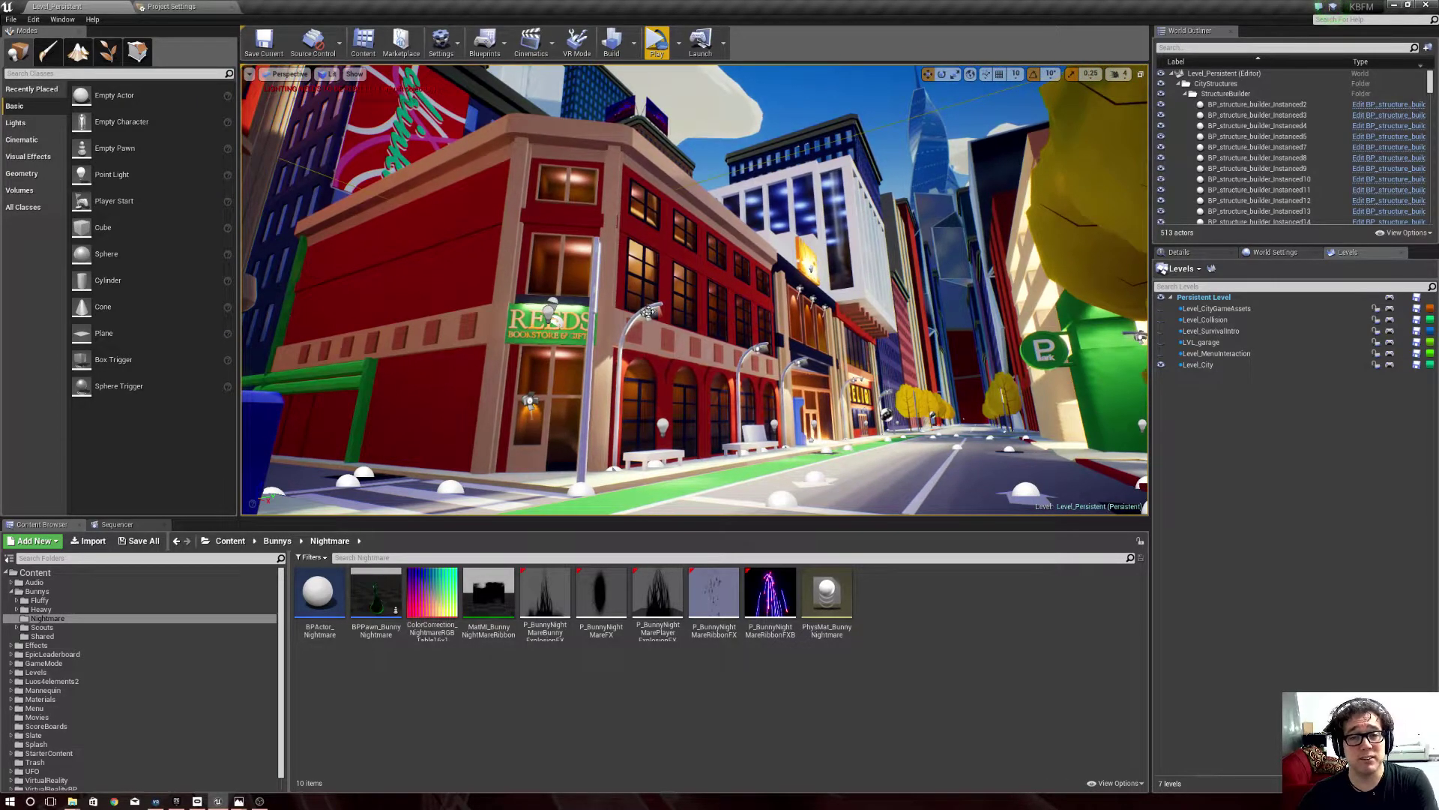
right_click_drag(675, 294, 691, 278)
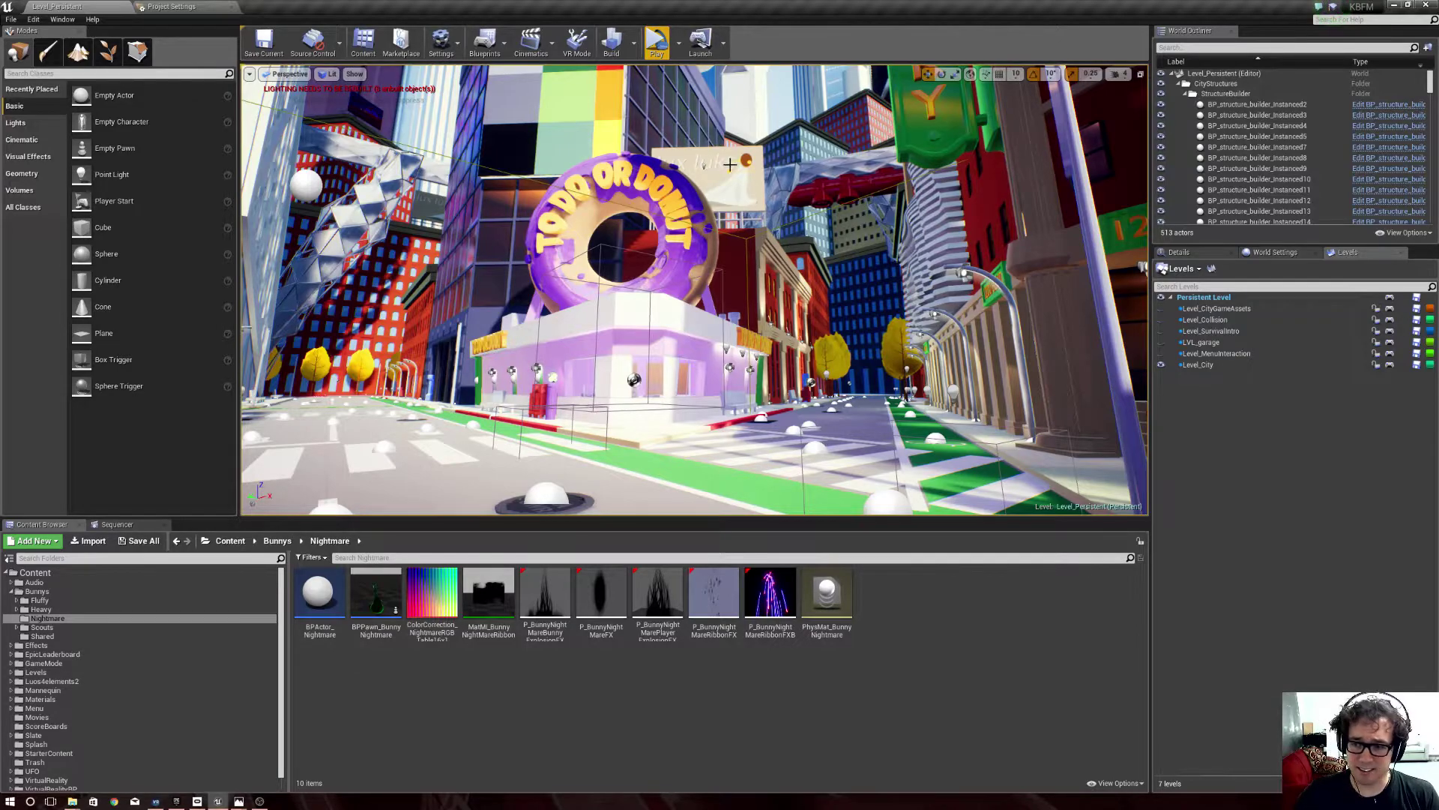
Step: Hide Level_City to show the garage, then tour the van, workbench sink corner and weapon model
left_click(1163, 365)
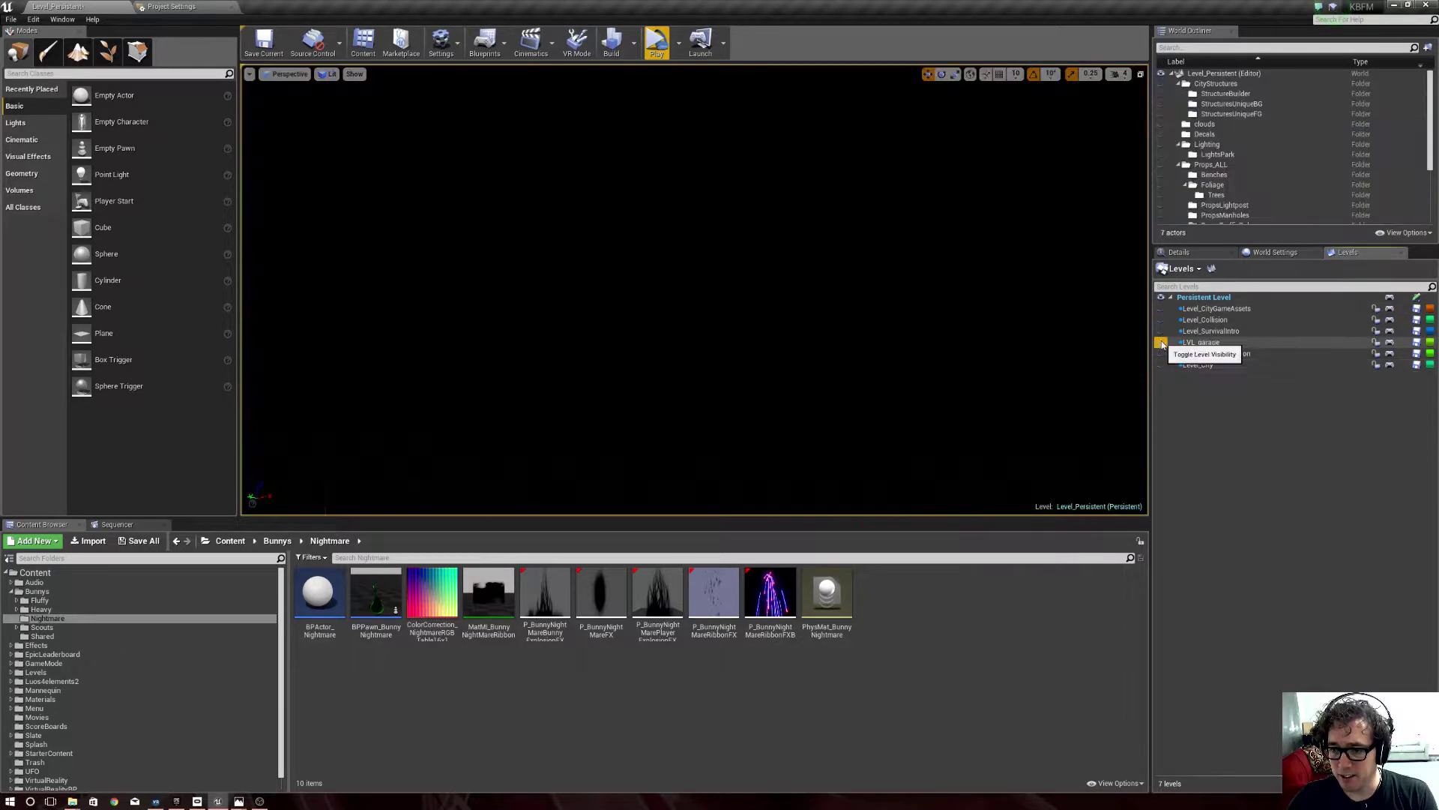
right_click_drag(694, 290, 694, 290)
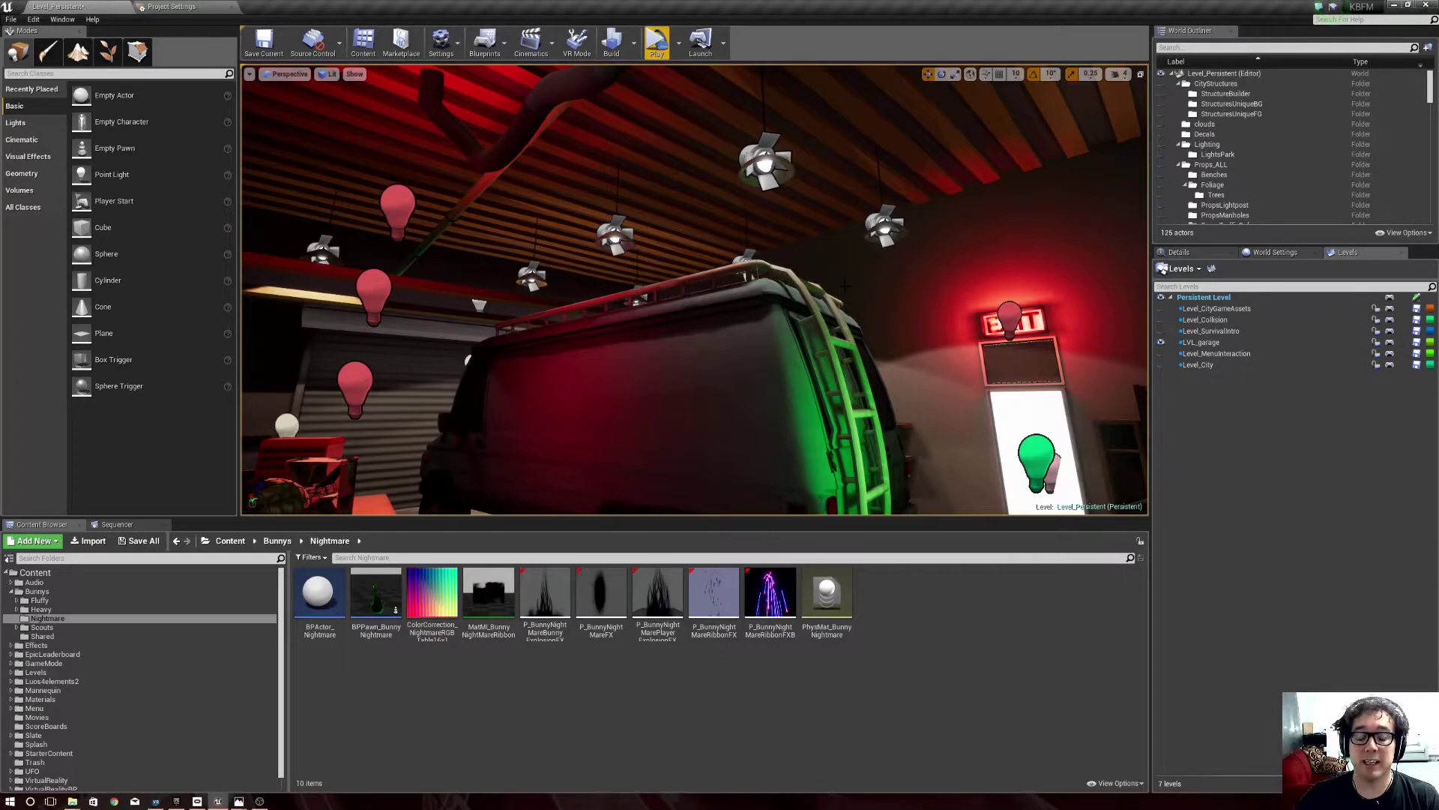
right_click_drag(847, 284, 695, 288)
right_click_drag(700, 397, 676, 338)
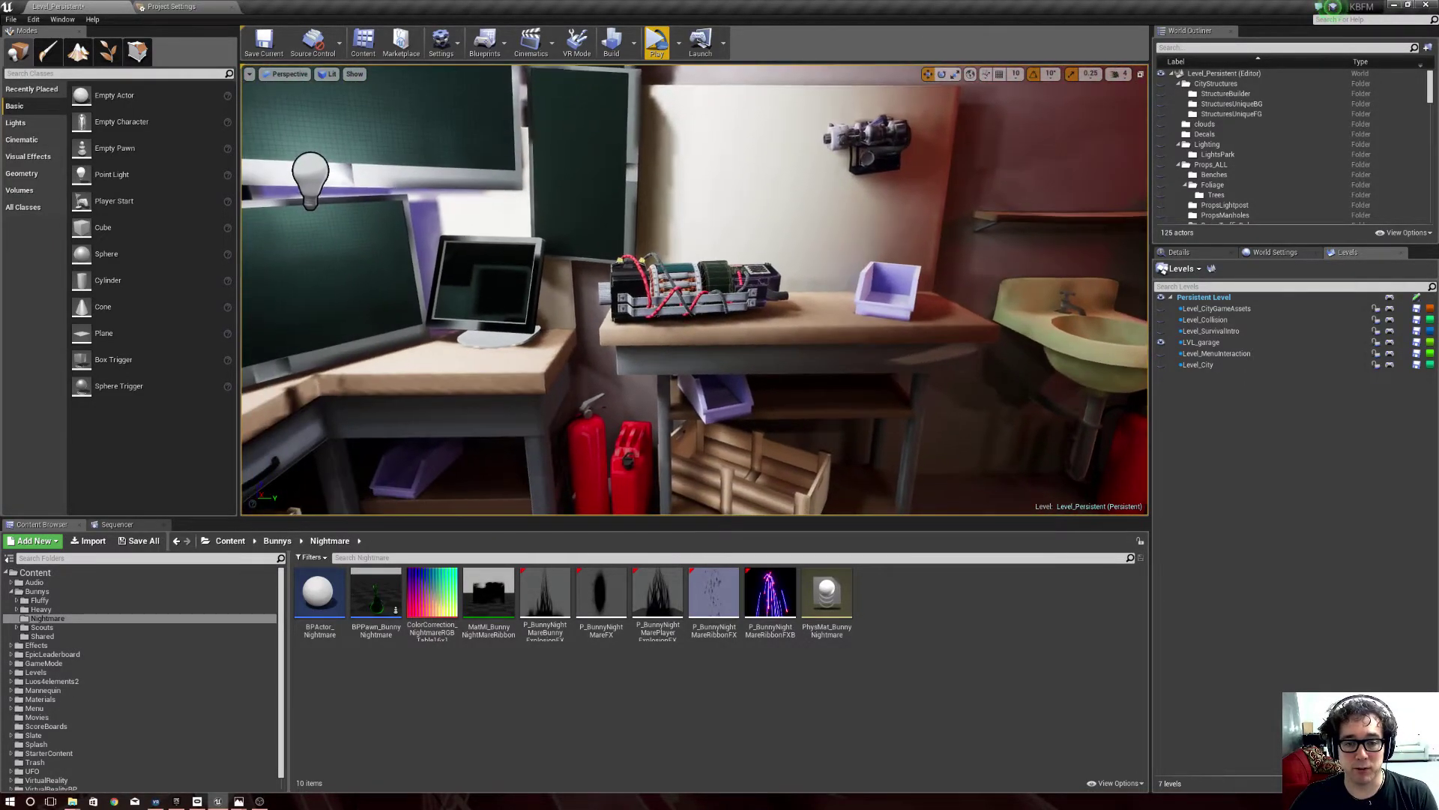
right_click_drag(694, 289, 675, 338)
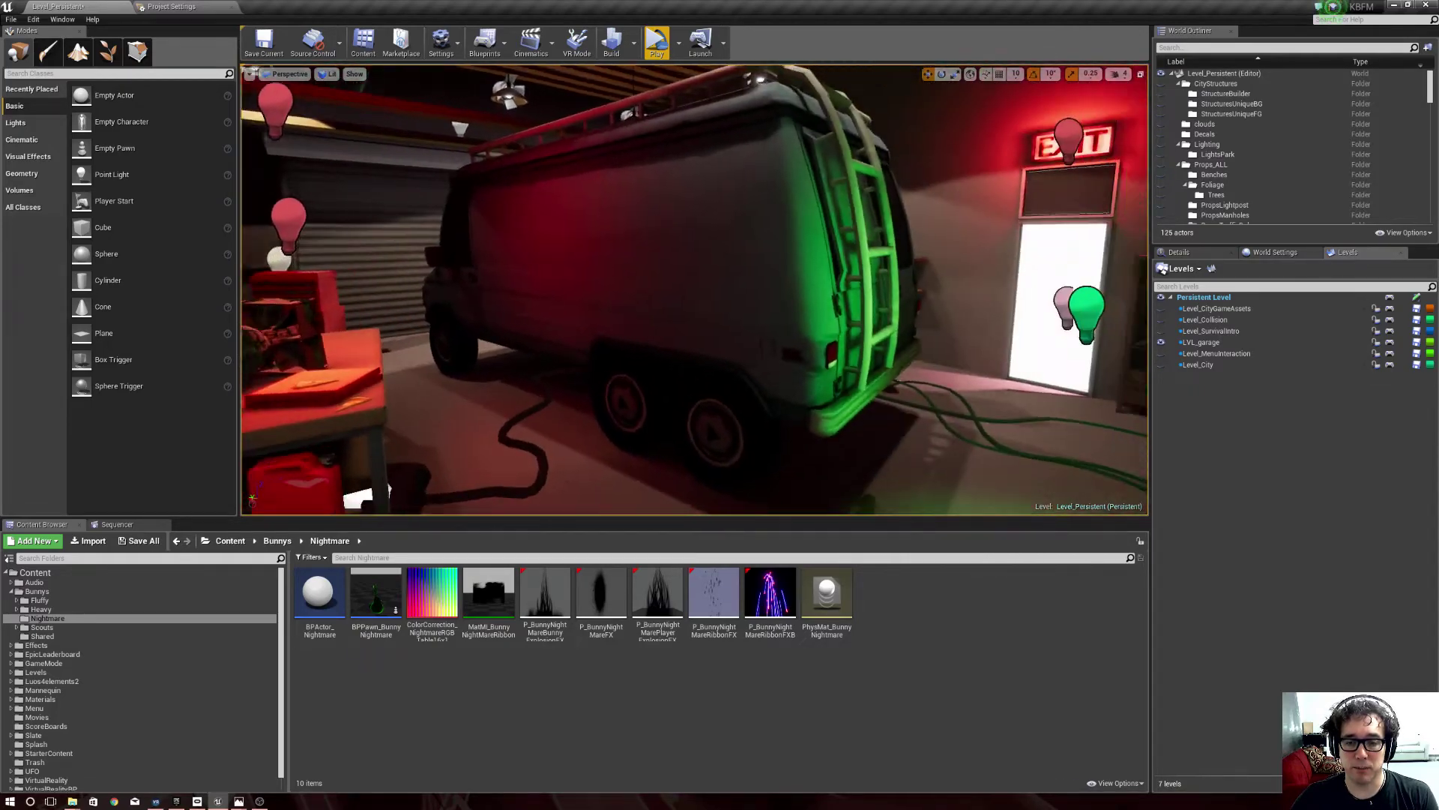
right_click_drag(694, 288, 781, 298)
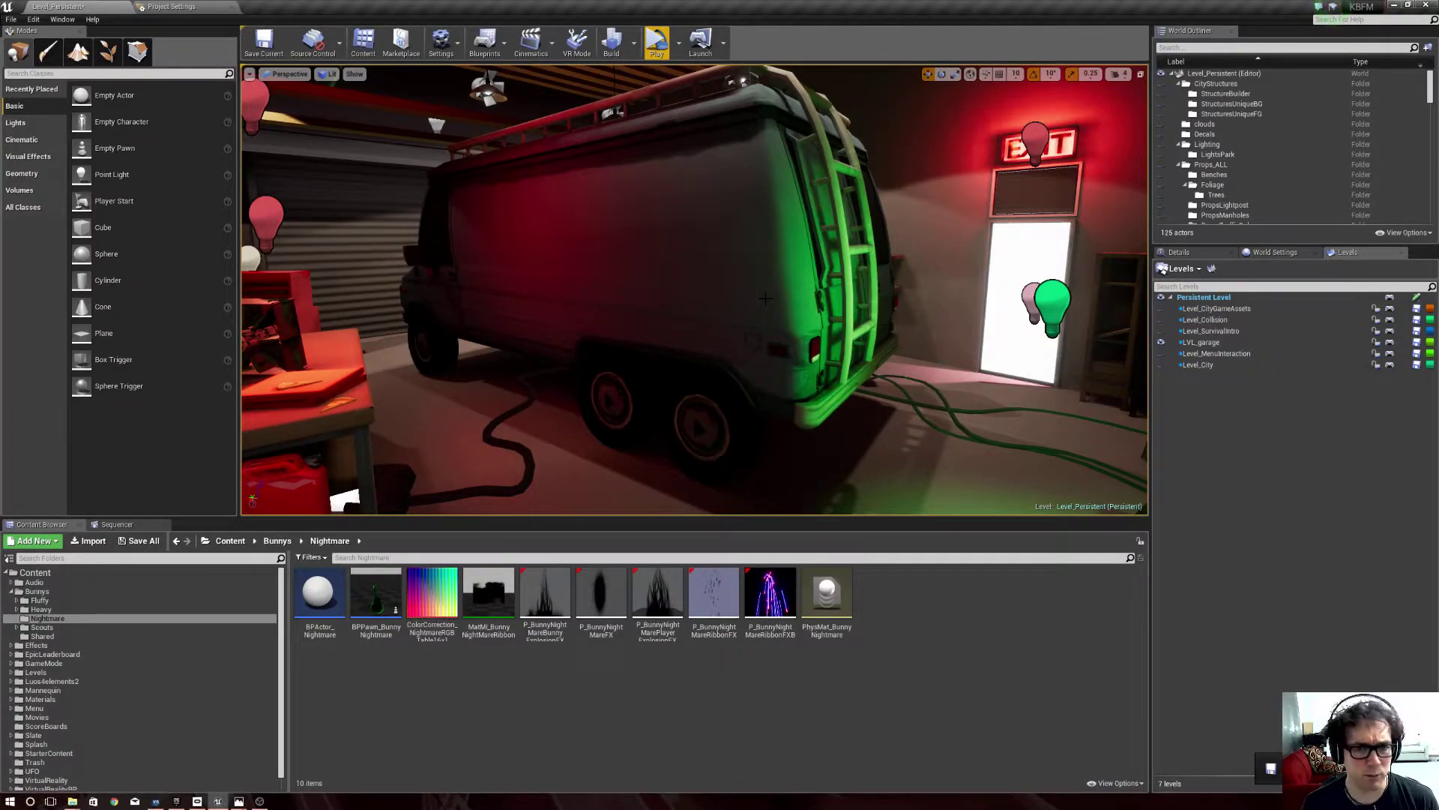
key("ctrl+s")
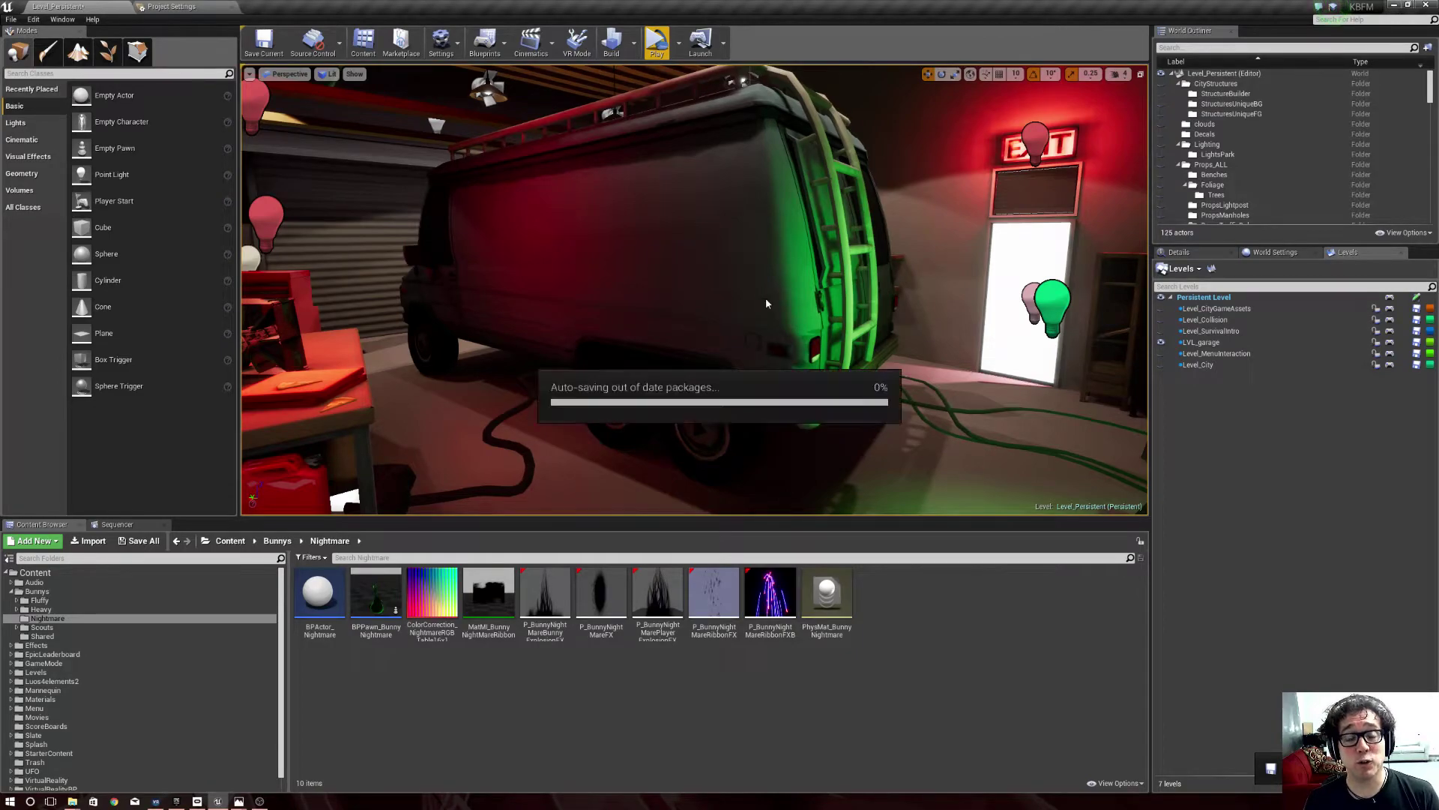